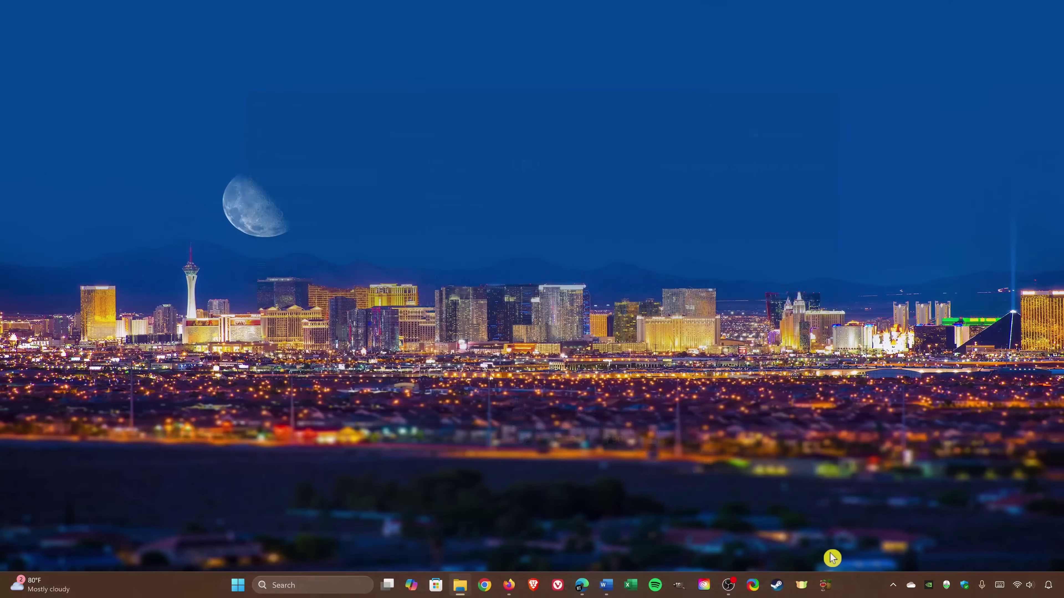
- Open Task Manager from the taskbar's right-click menu, then close it again
right_click(853, 586)
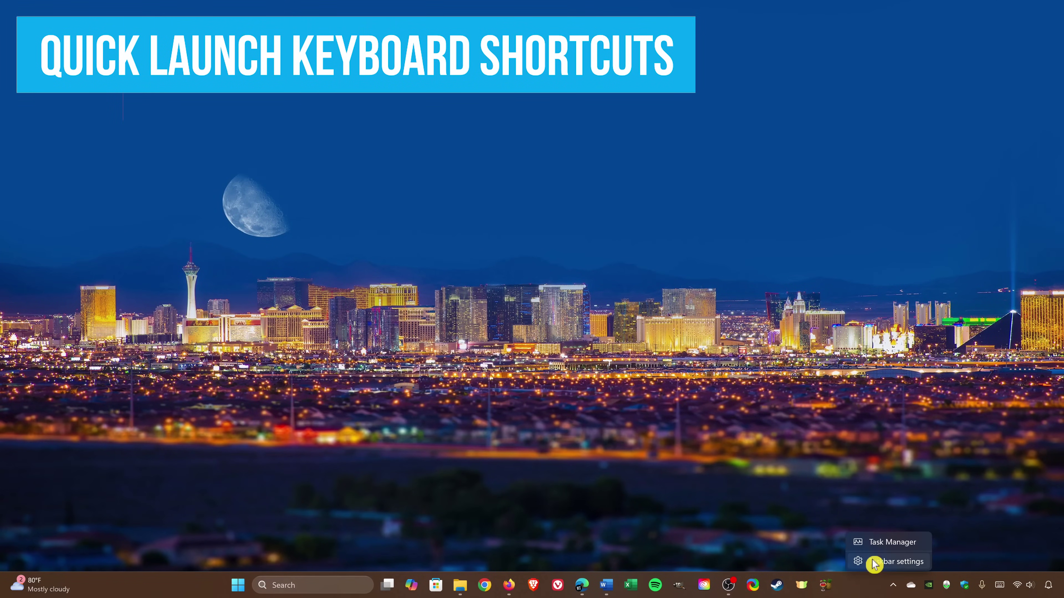
left_click(878, 544)
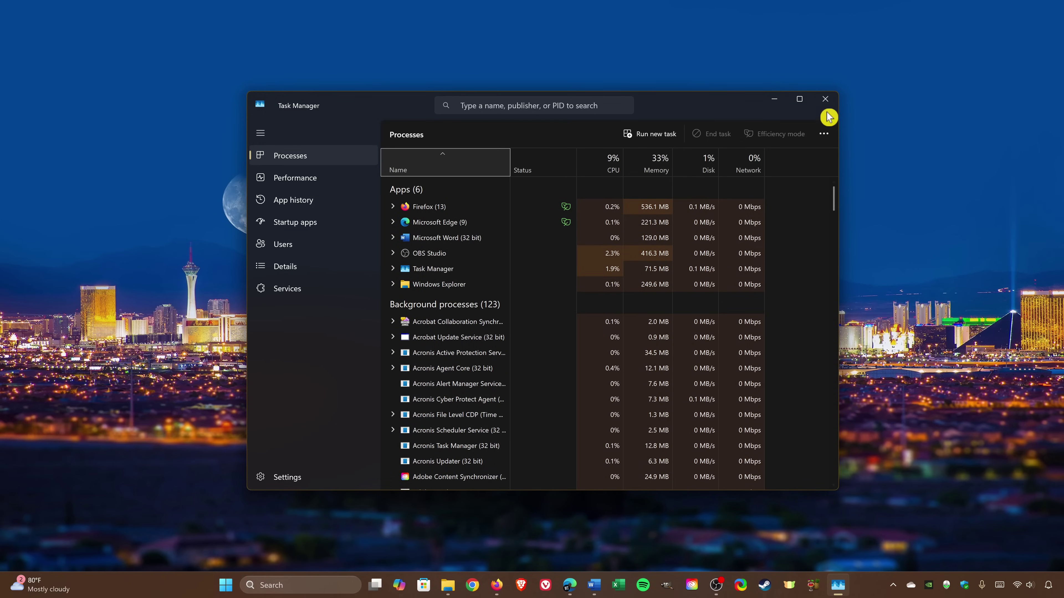
left_click(825, 100)
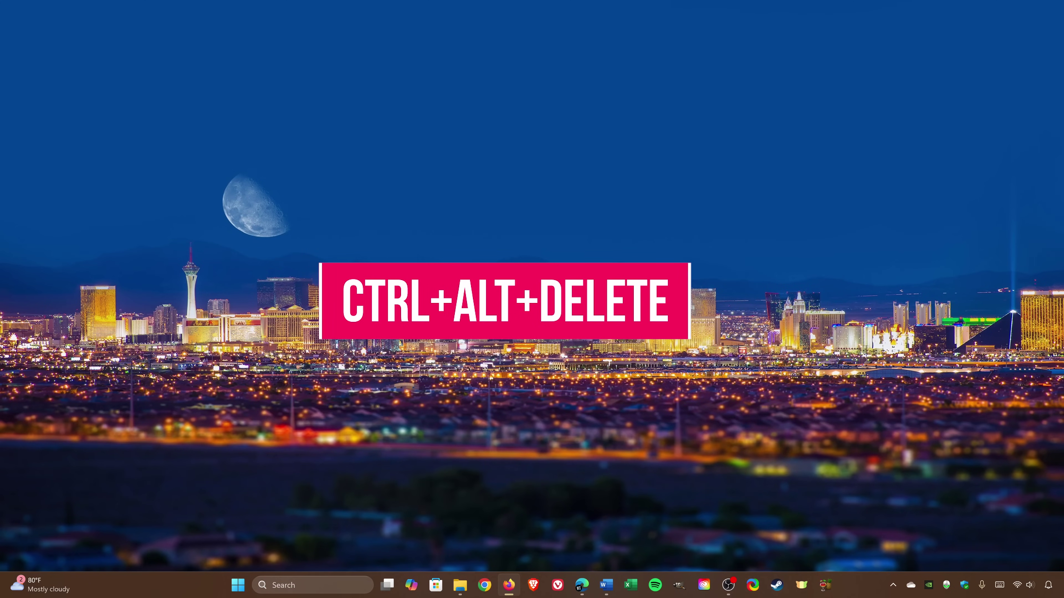
- Reopen Task Manager from the Ctrl+Alt+Delete security screen, then from the Win+X quick-link menu
key("ctrl+alt+Delete")
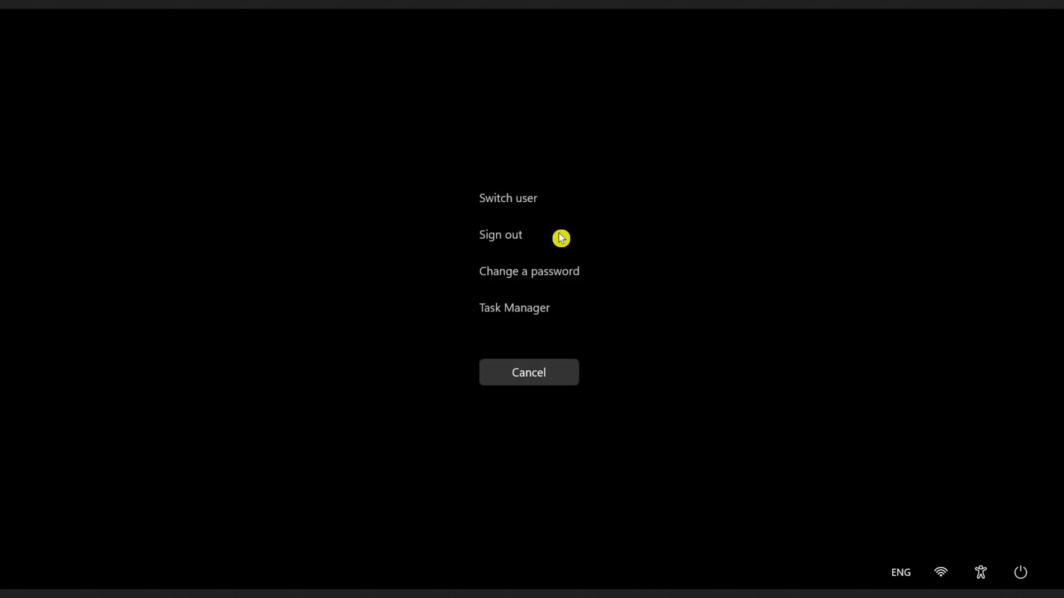
left_click(563, 308)
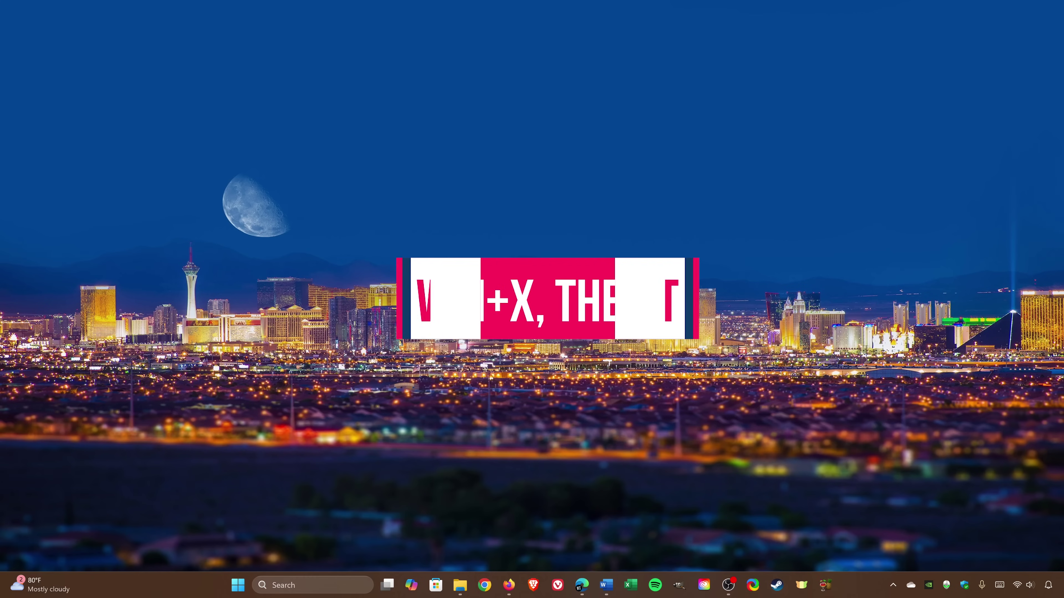
key("super+x")
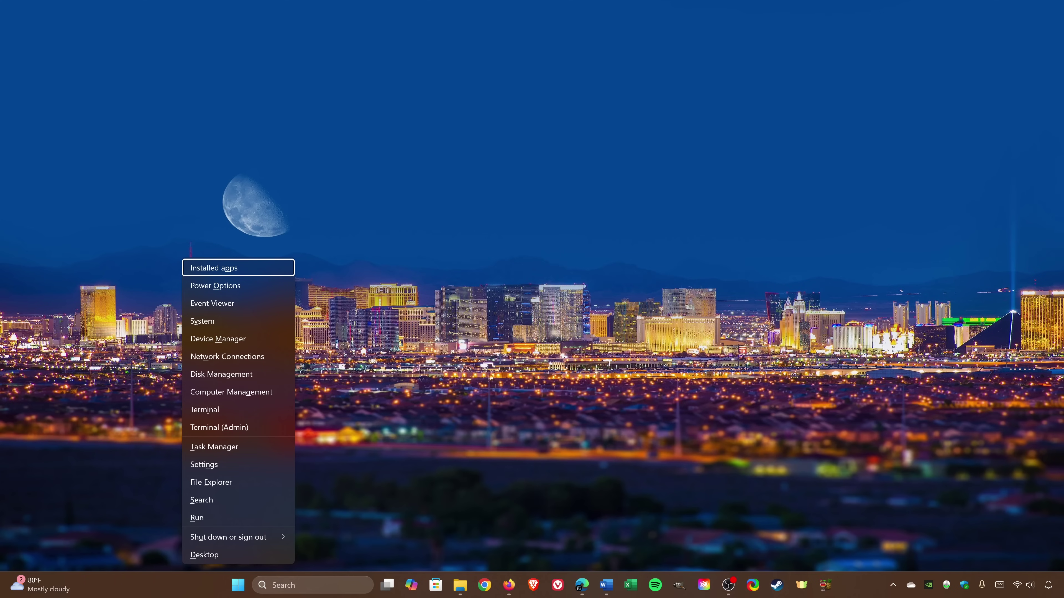
key("t")
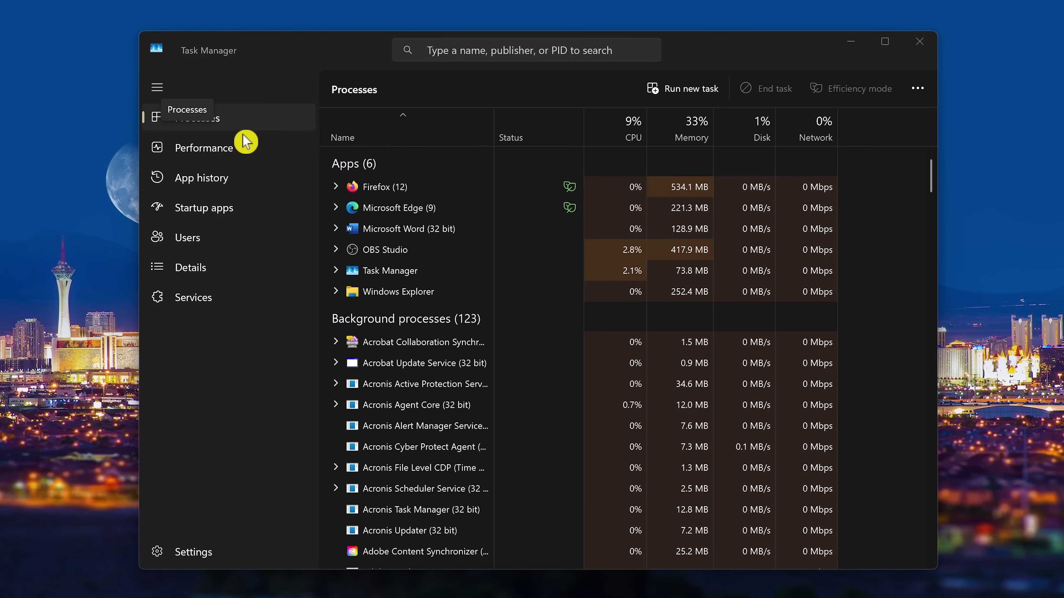
- Disable Copilot, ShareX and Spotify on the Startup apps page
left_click(246, 208)
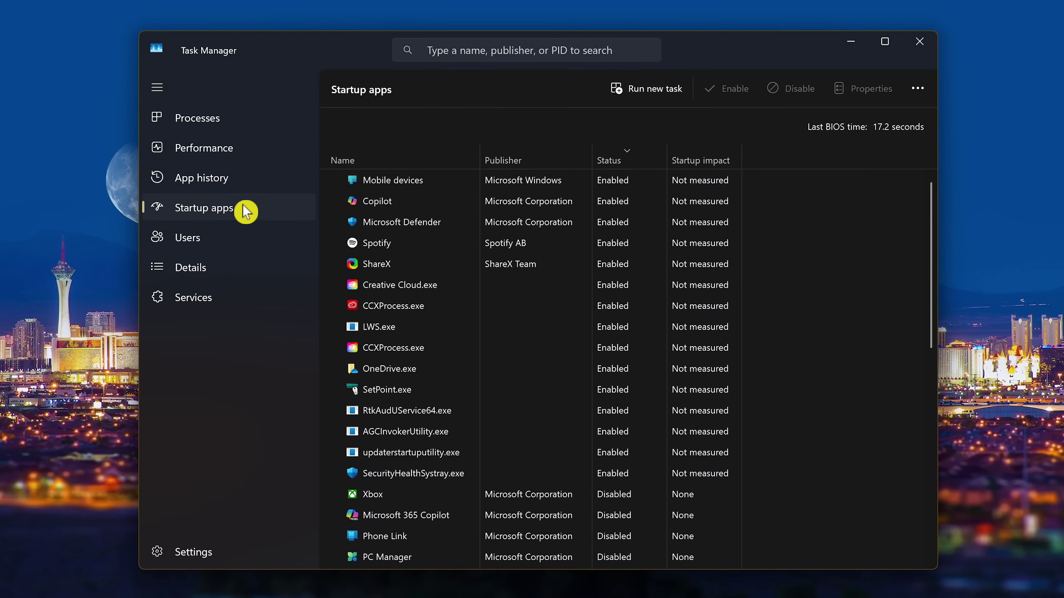
right_click(379, 208)
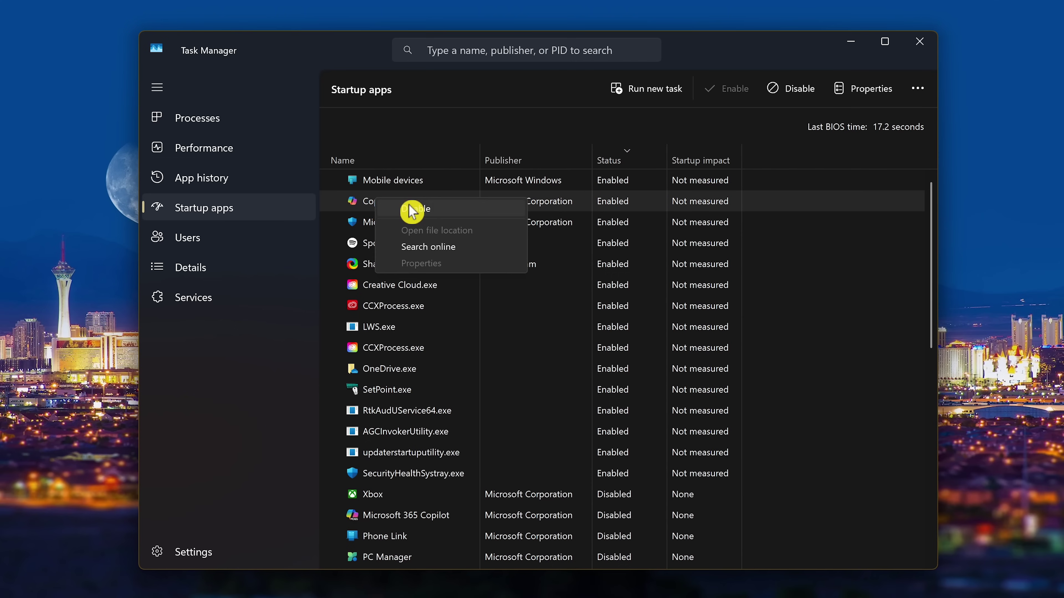
left_click(444, 209)
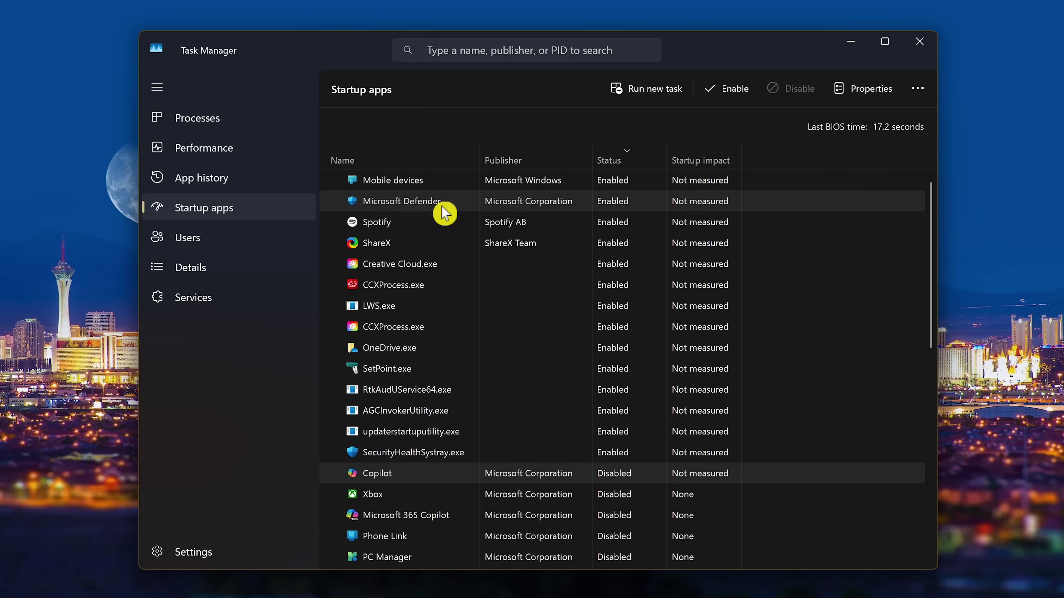
right_click(411, 243)
left_click(452, 251)
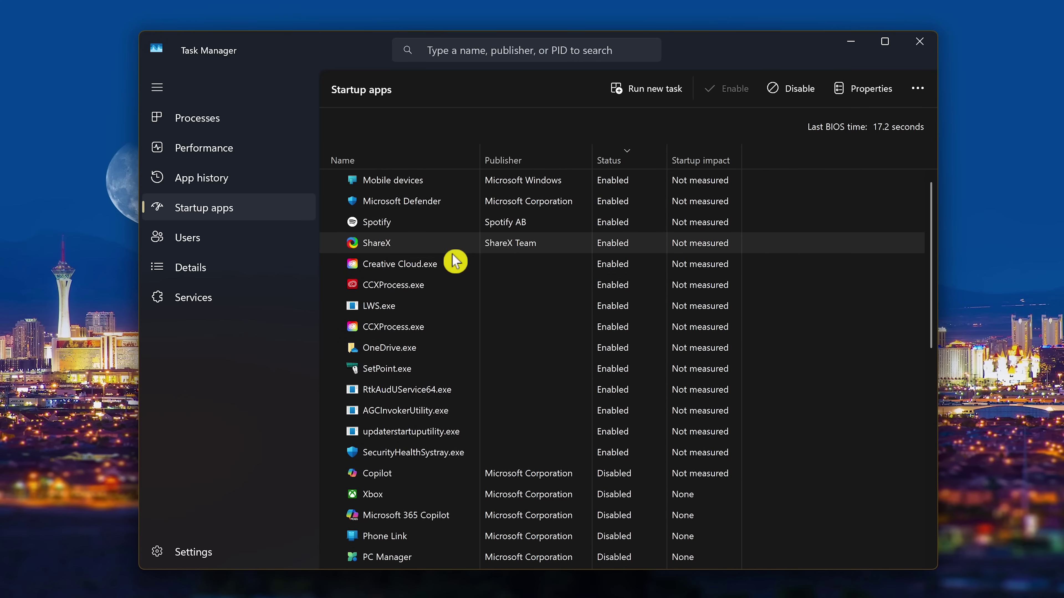
right_click(414, 224)
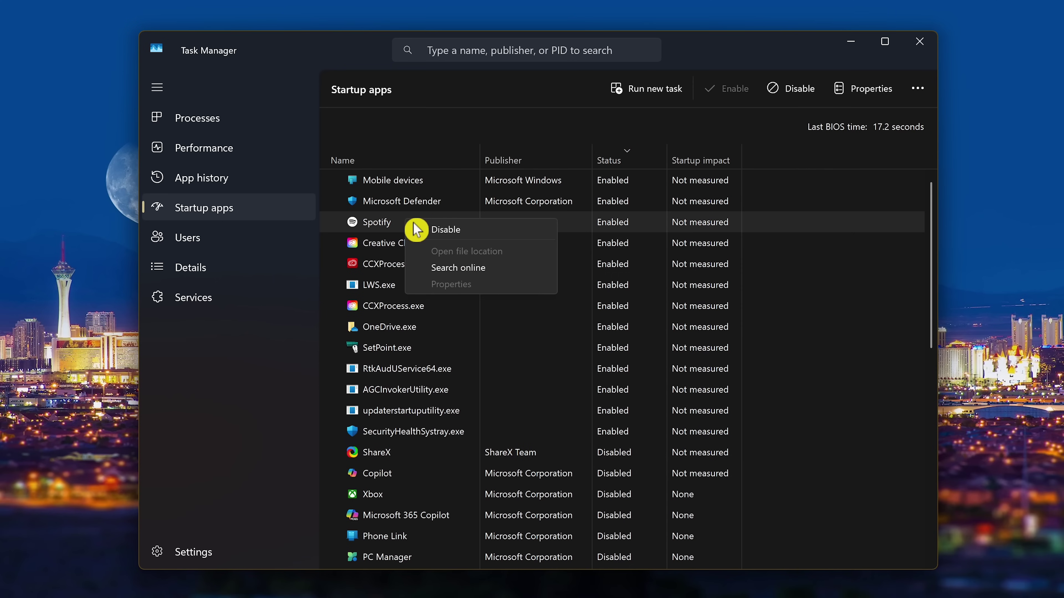
left_click(438, 230)
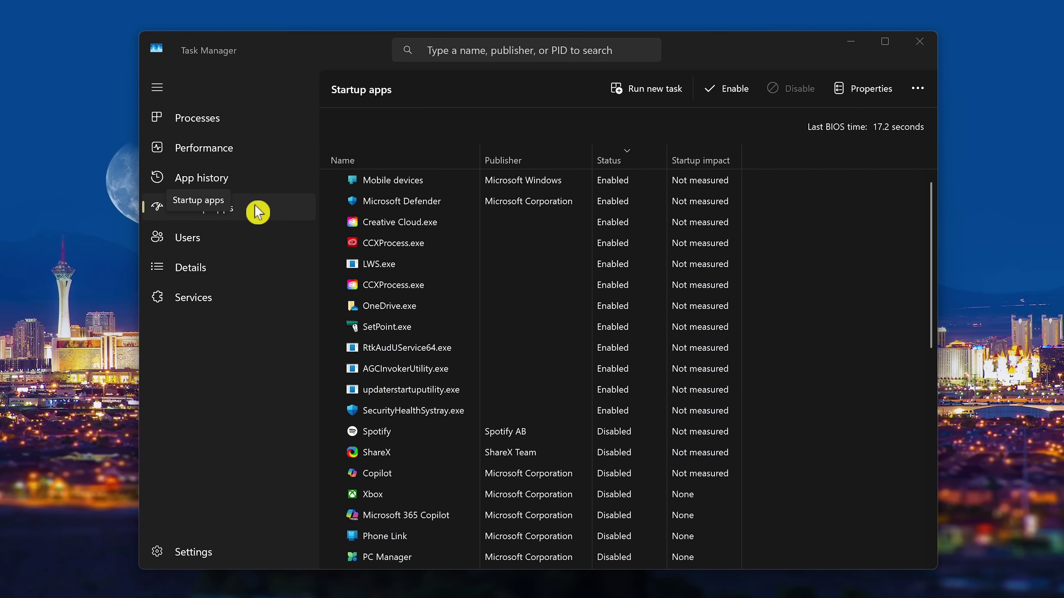
- Go back to Processes, expand Spotify Widget and bring up a Spotify child process's context menu
left_click(250, 127)
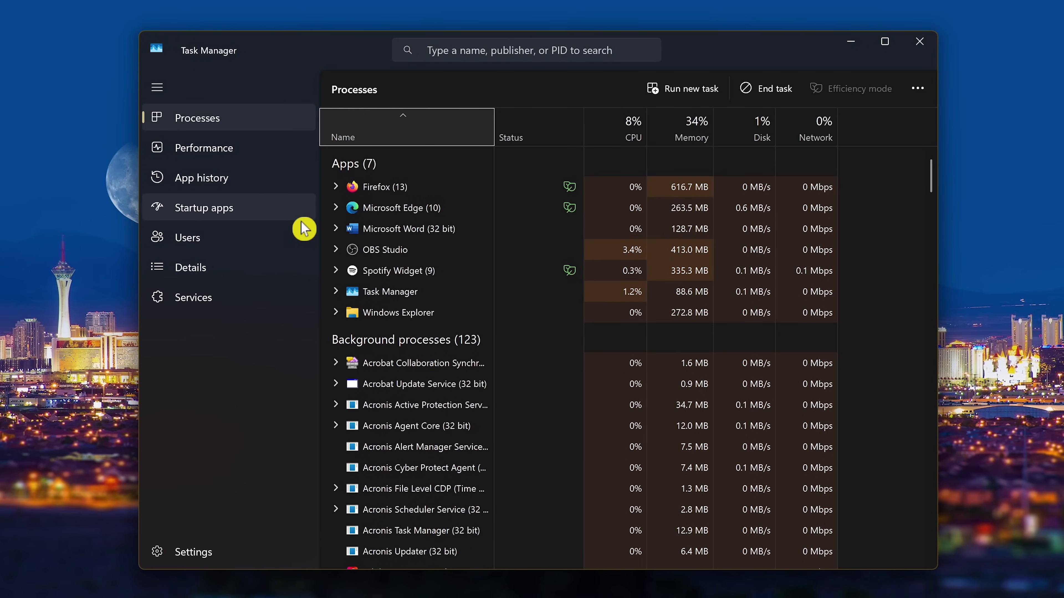
left_click(337, 271)
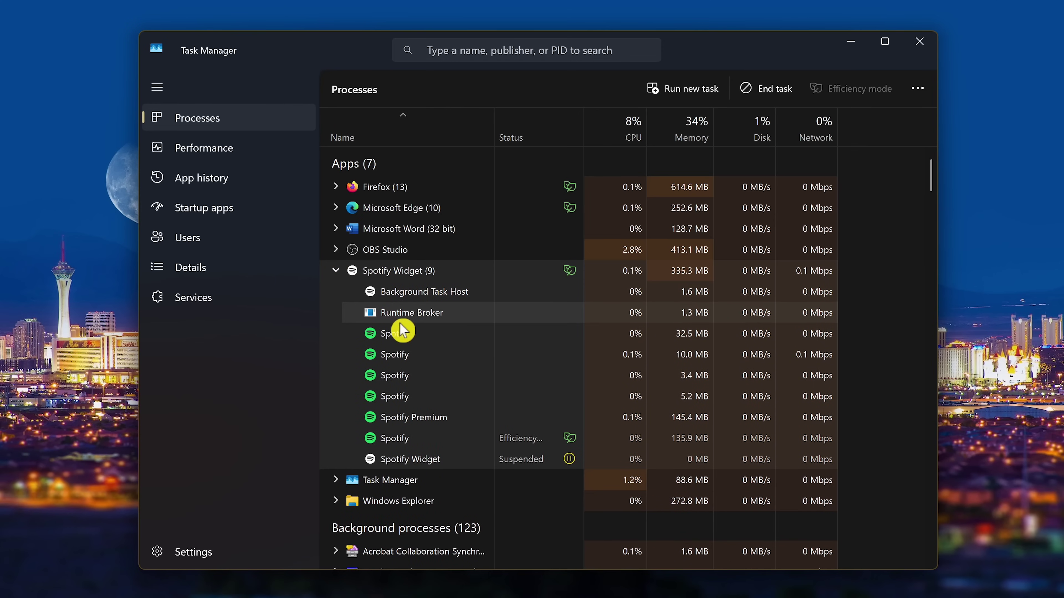
right_click(403, 335)
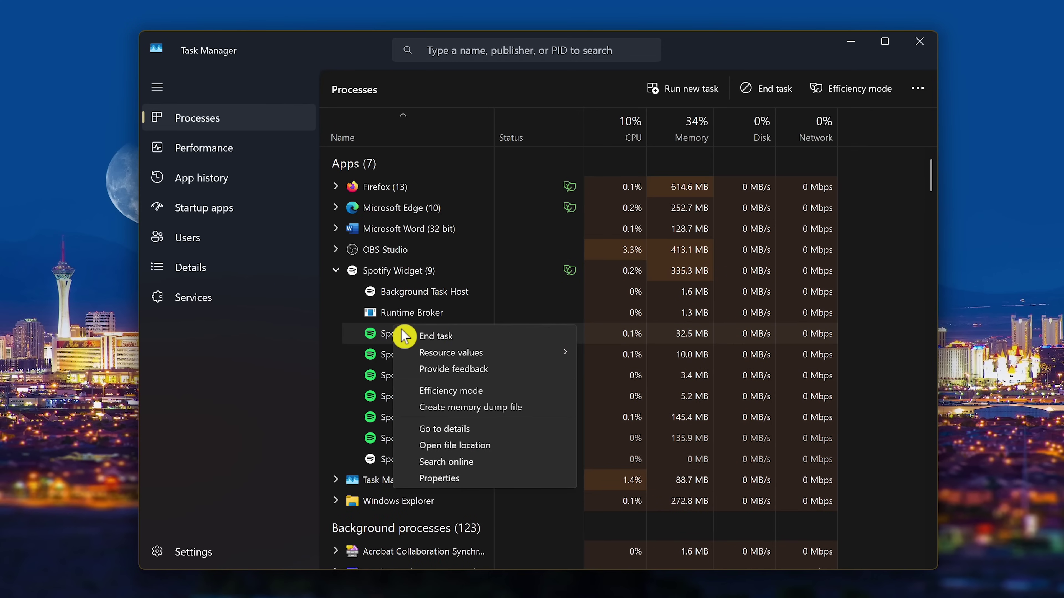
- Open the Spotify process's file location and scroll through its install folder containing Spotify.exe
left_click(471, 446)
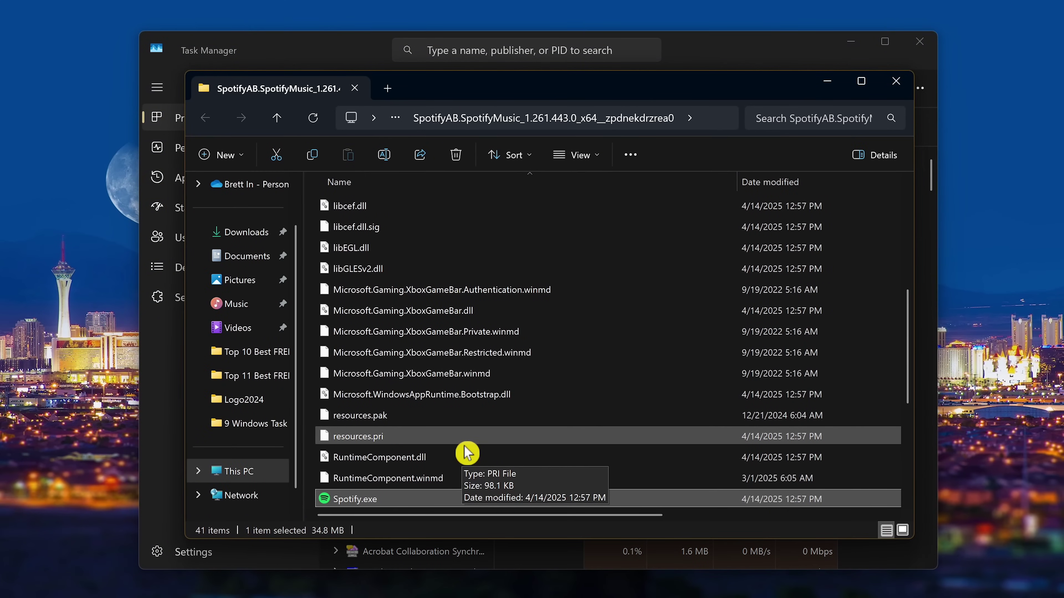
scroll(467, 452, "up", 2)
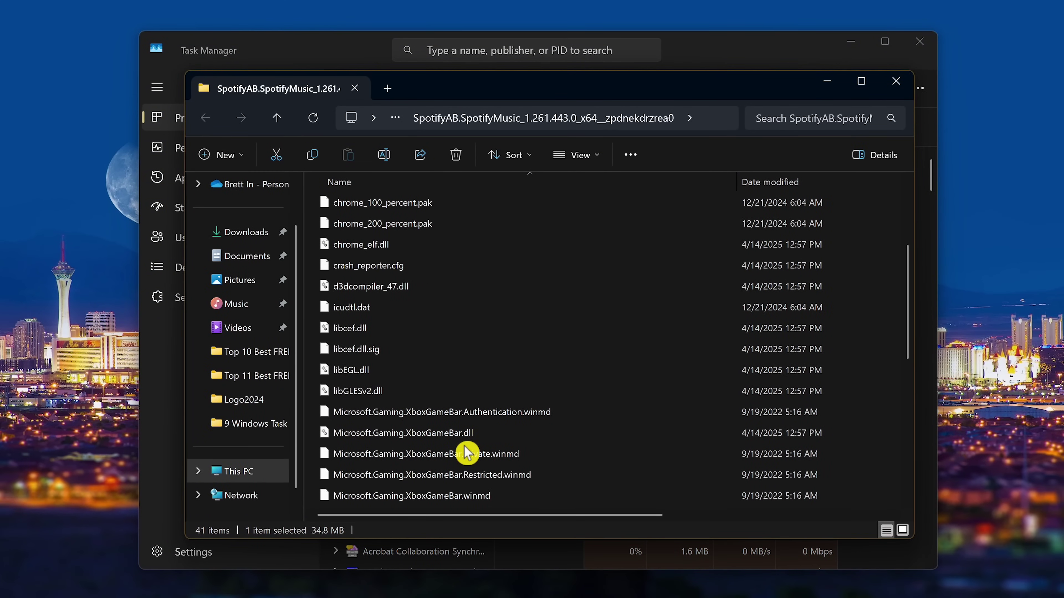
scroll(466, 452, "up", 3)
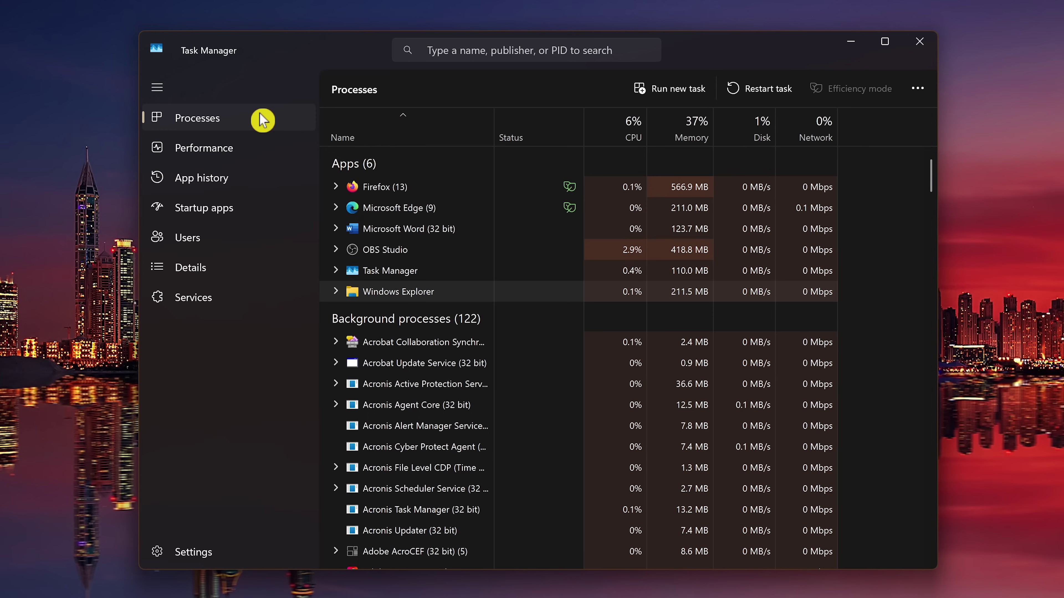
- Sort processes by CPU, return to sorting by Name, and restart Windows Explorer
left_click(610, 136)
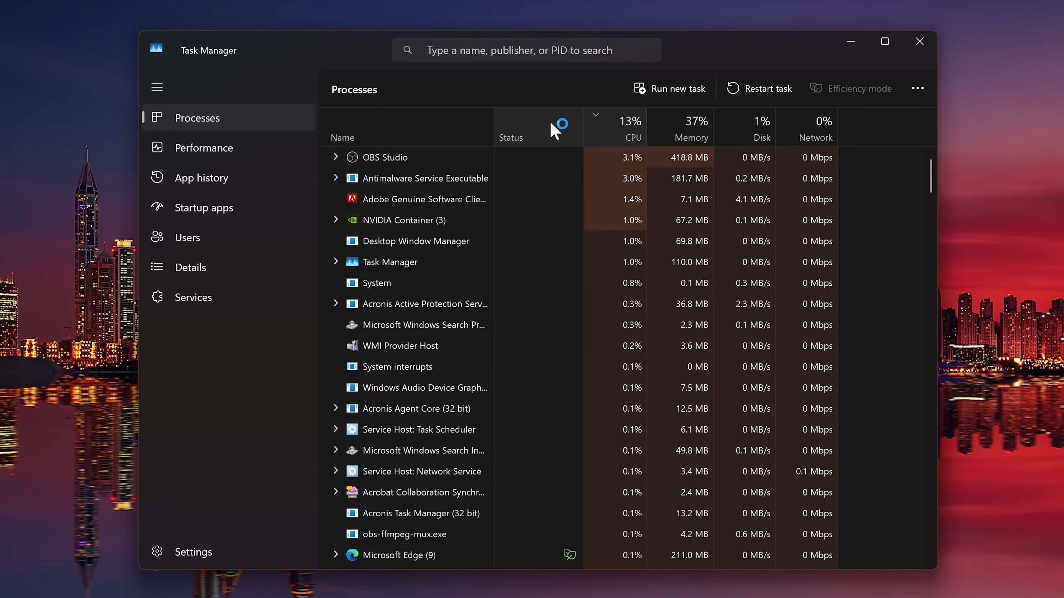
left_click(423, 138)
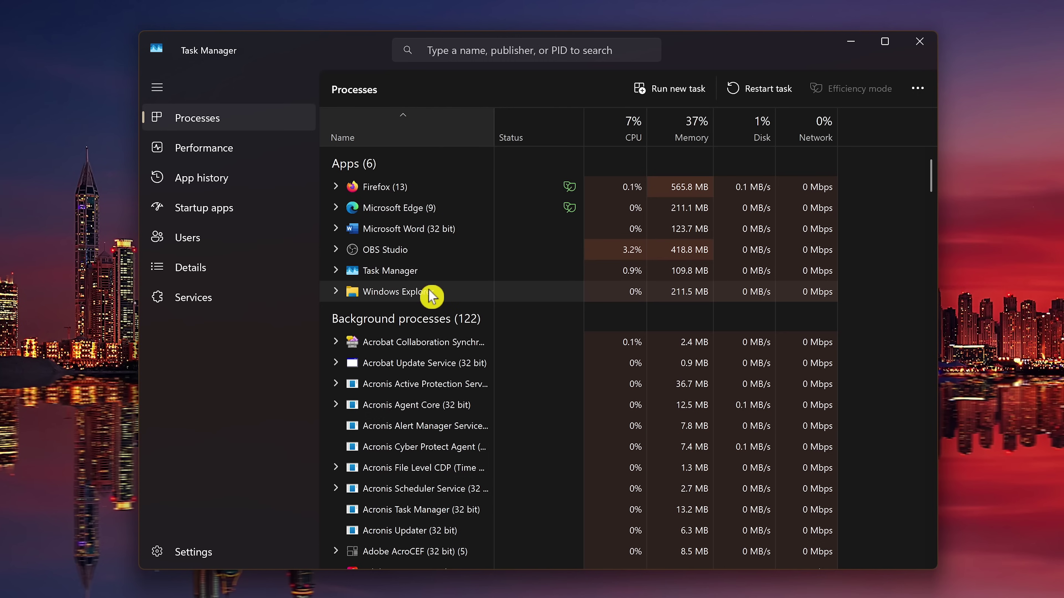
right_click(414, 295)
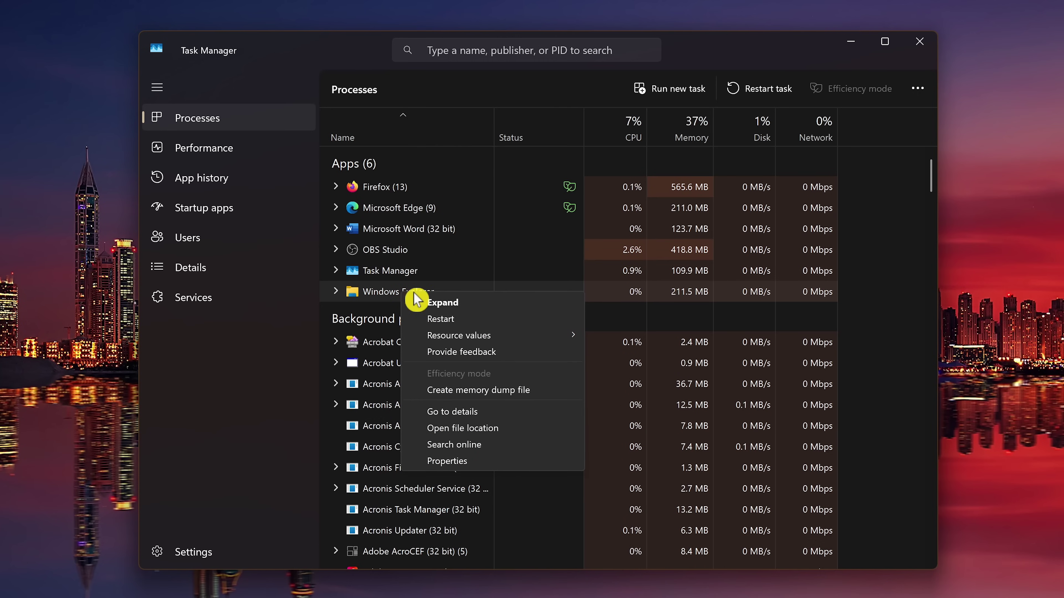
left_click(467, 323)
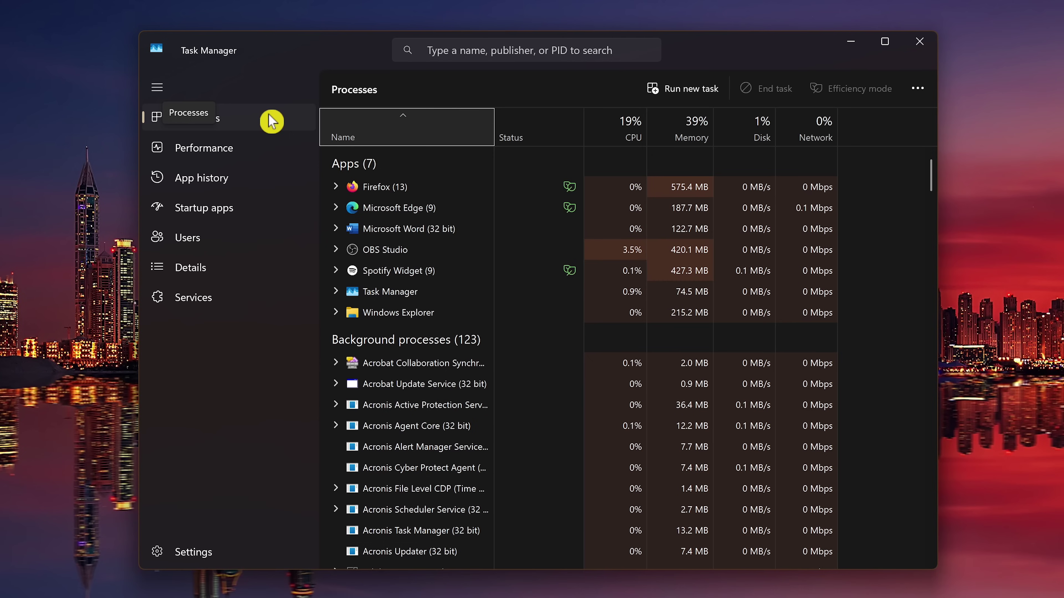
- Check Spotify Widget's End task option, then switch to the Details page
right_click(383, 271)
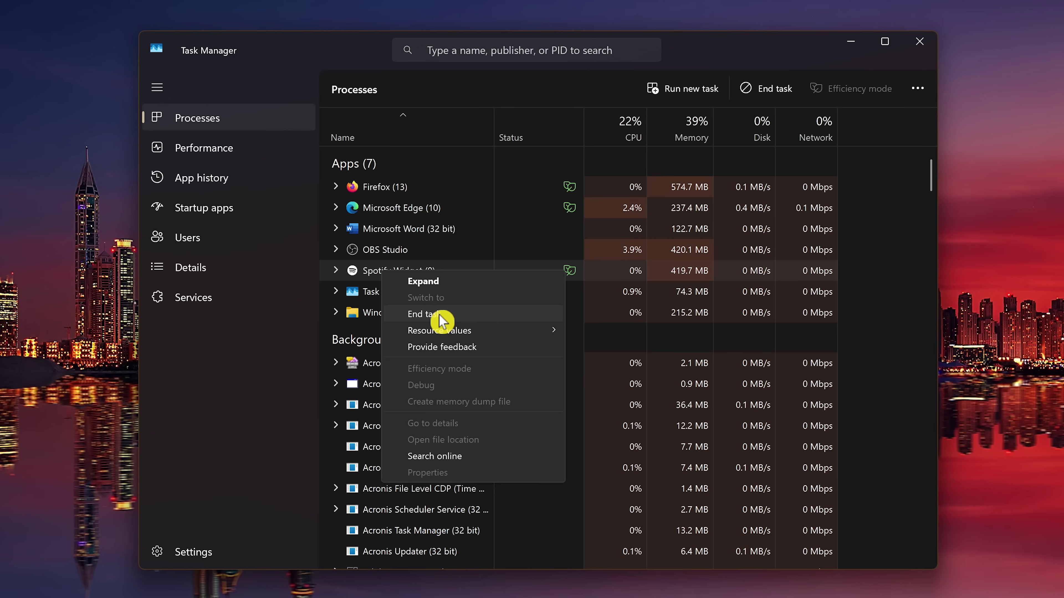
left_click(251, 277)
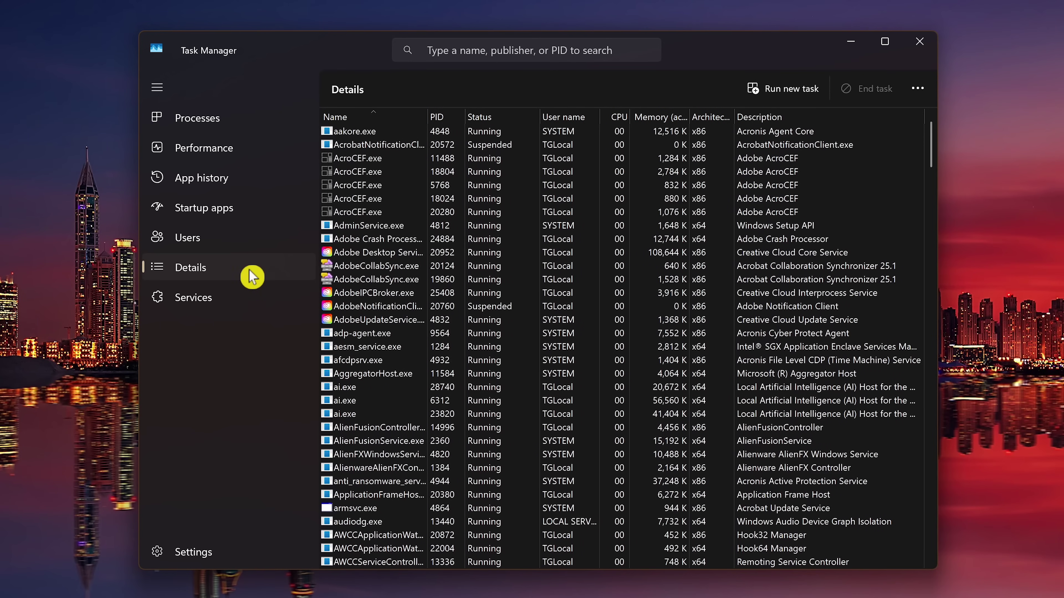
- End the Spotify.exe process tree from the Details list and confirm it
scroll(432, 386, "down", 20)
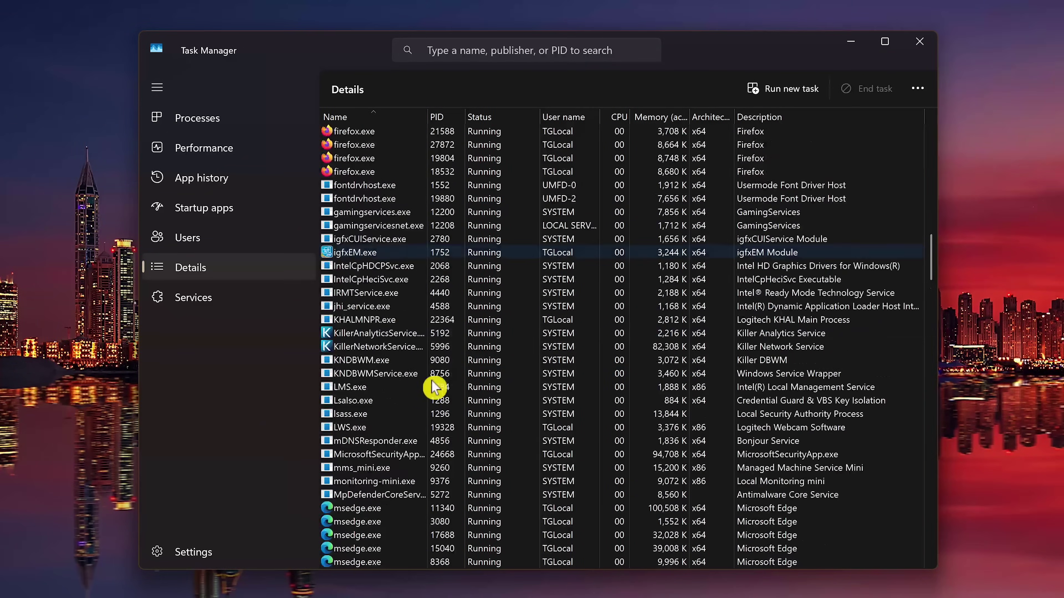
scroll(434, 387, "down", 20)
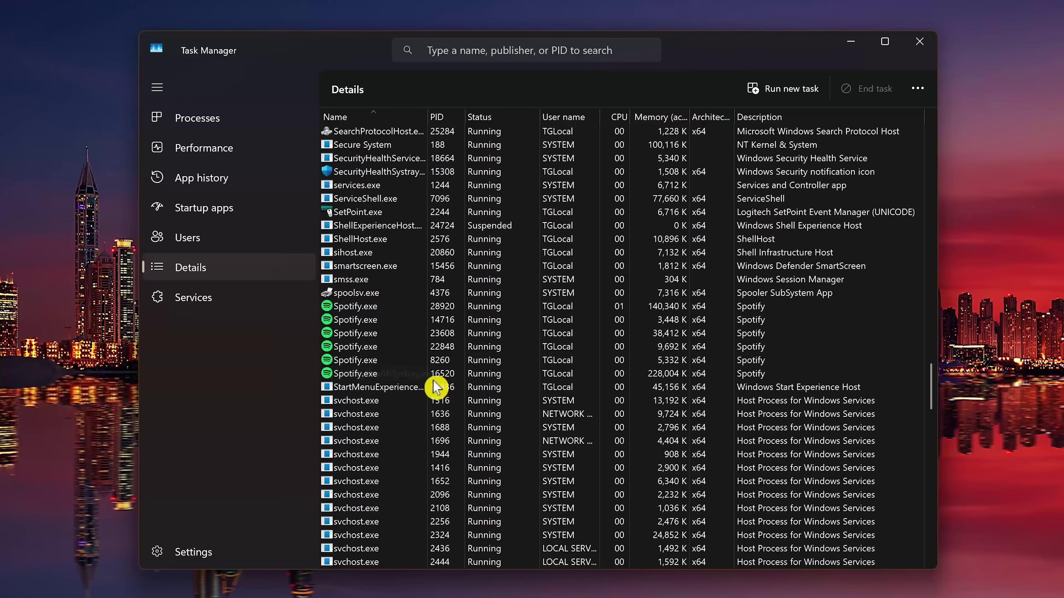
left_click(388, 306)
right_click(388, 306)
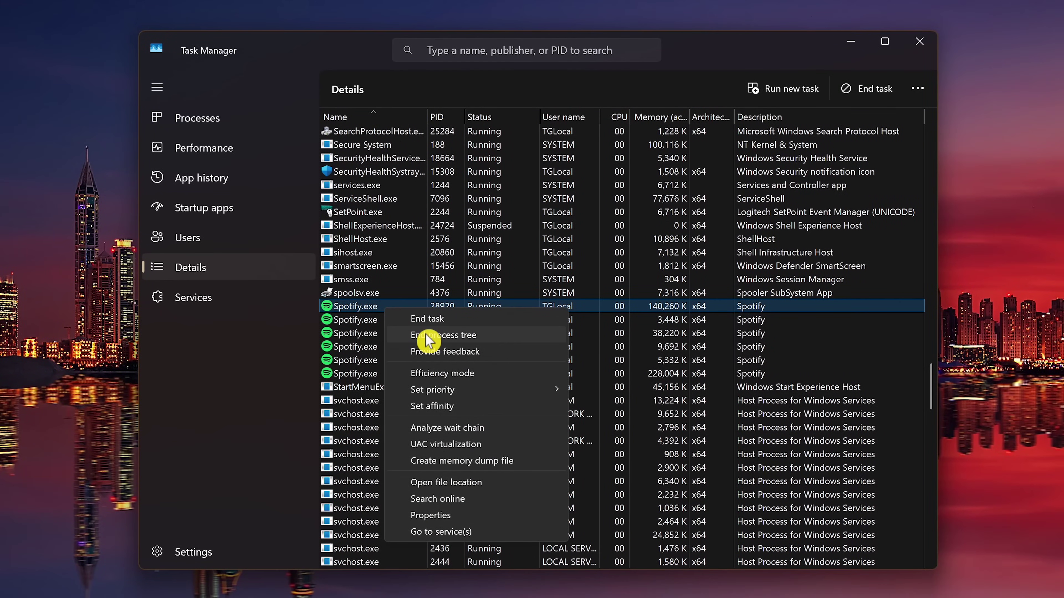
left_click(490, 337)
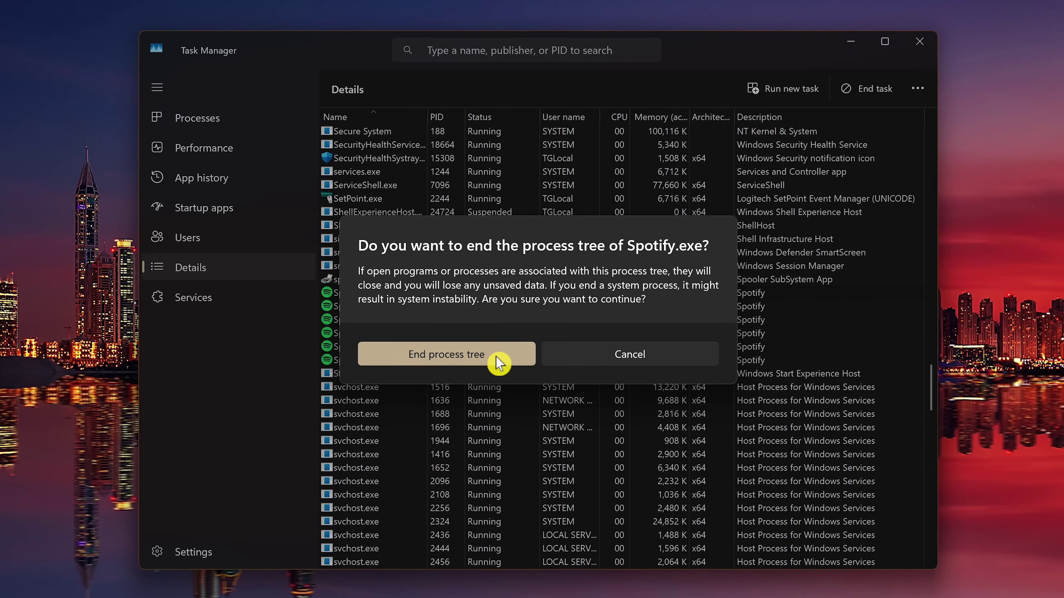
left_click(501, 363)
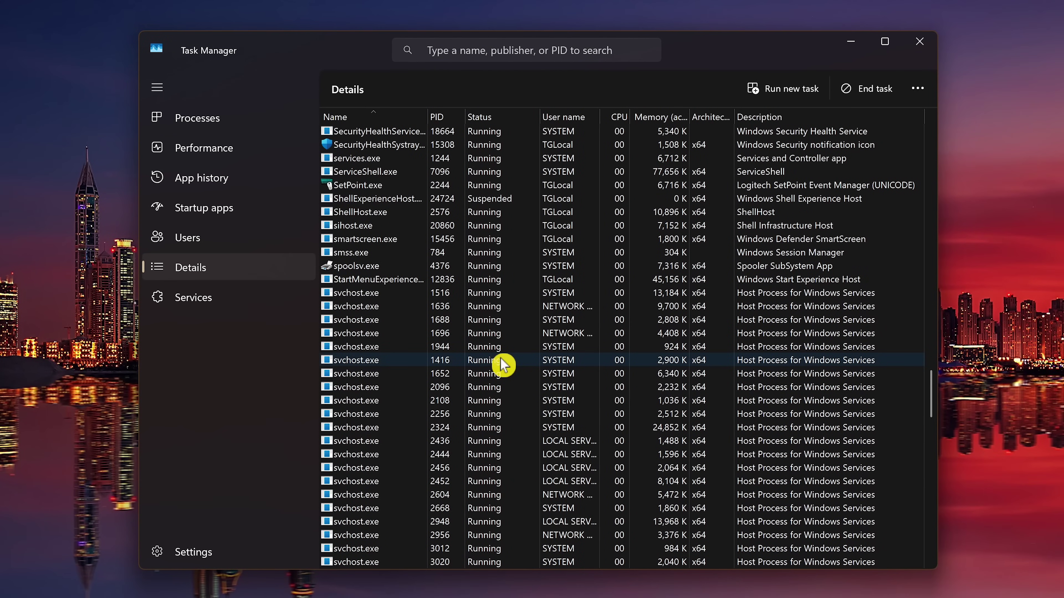
scroll(501, 357, "up", 20)
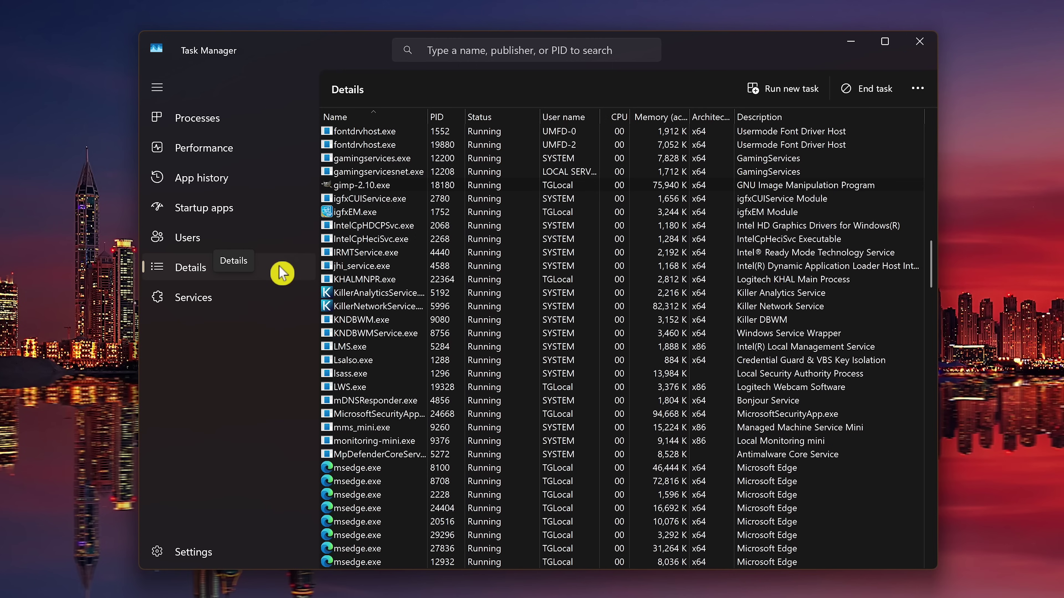
- Bring up the Set priority options for gimp-2.10.exe on the Details page
left_click(392, 188)
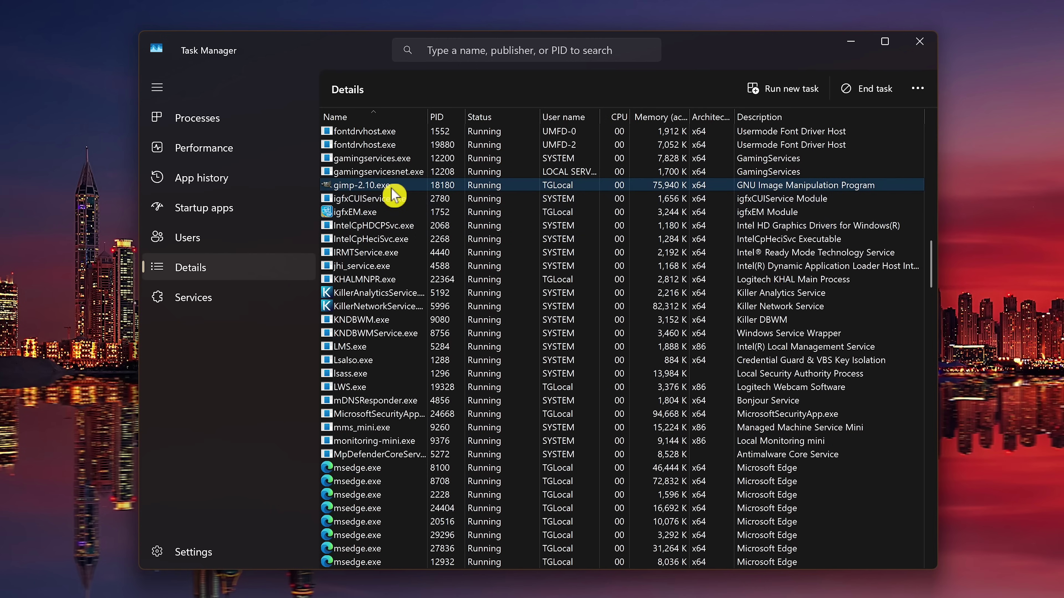
right_click(392, 188)
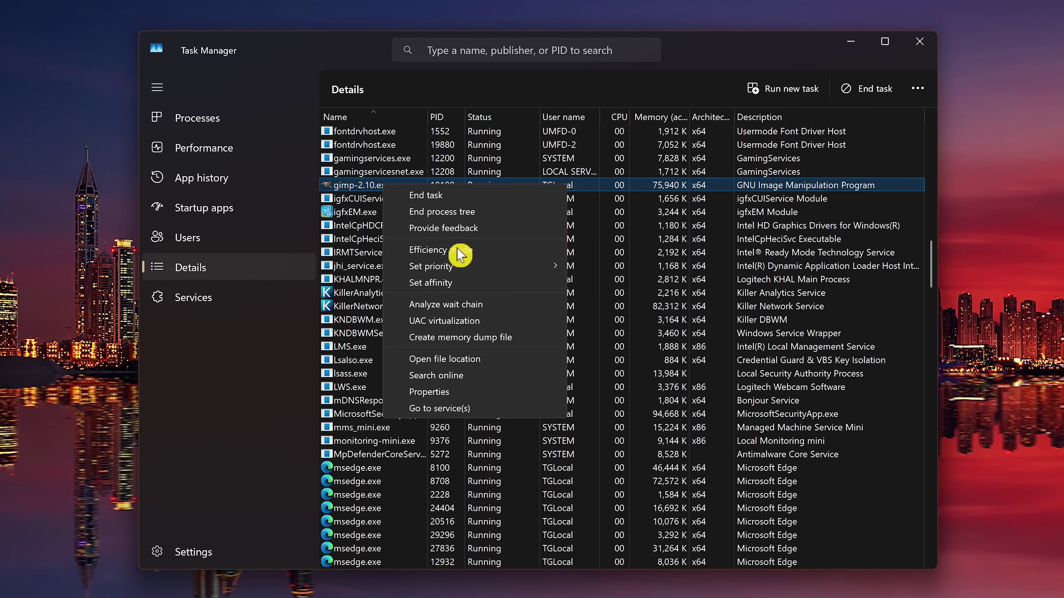
mouse_move(470, 267)
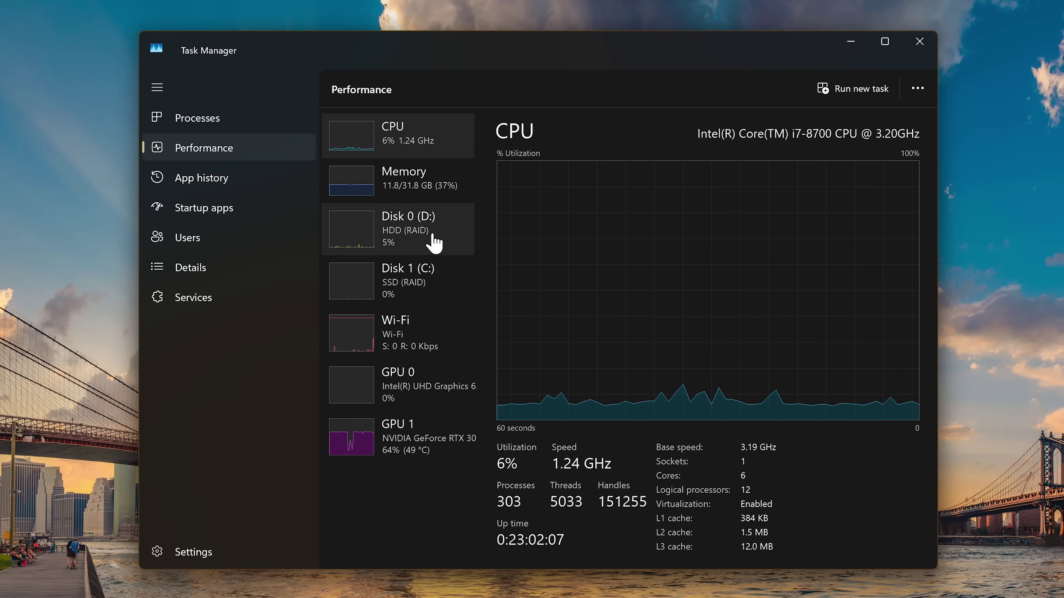
- Show the Wi-Fi throughput graph on Performance and open the page's ... options menu
left_click(436, 339)
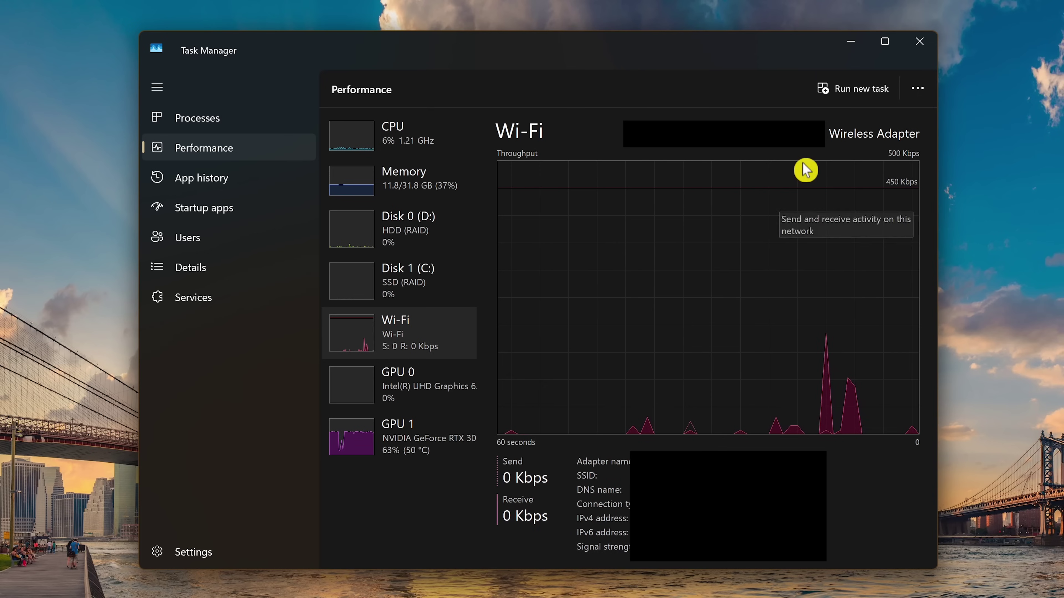
left_click(917, 89)
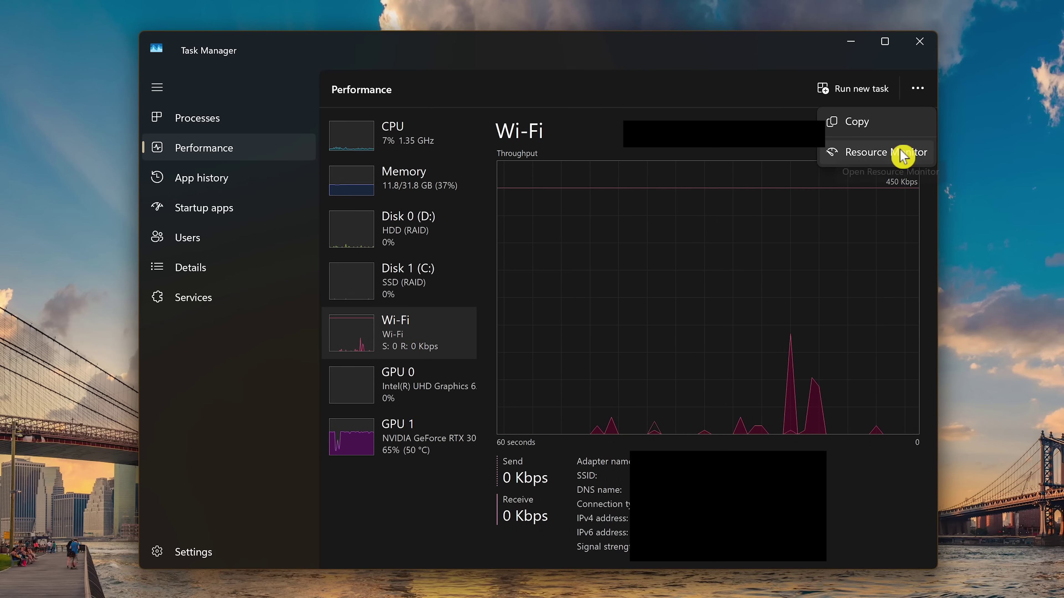
- Launch Resource Monitor and expand Network Activity on its Network tab
left_click(890, 153)
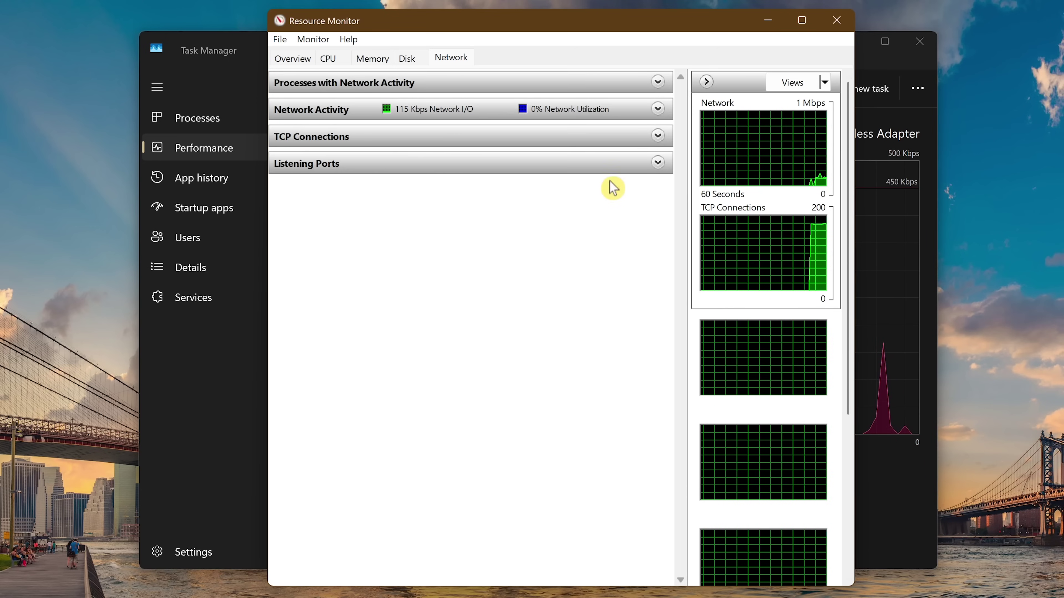
left_click(477, 114)
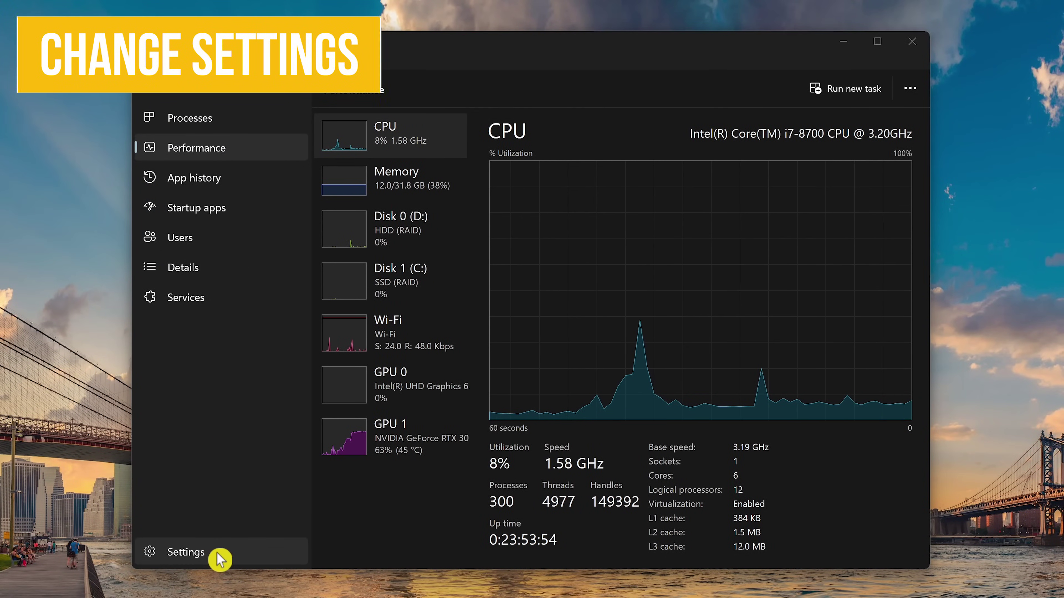
- On the Settings page, switch App theme to Light, then back to Use system setting
left_click(220, 559)
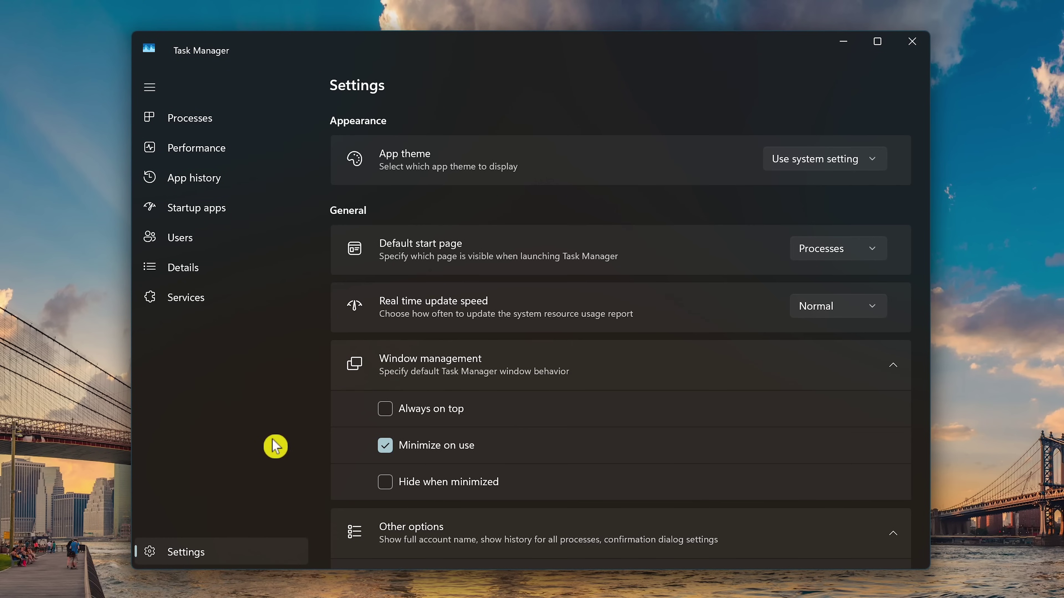
left_click(875, 162)
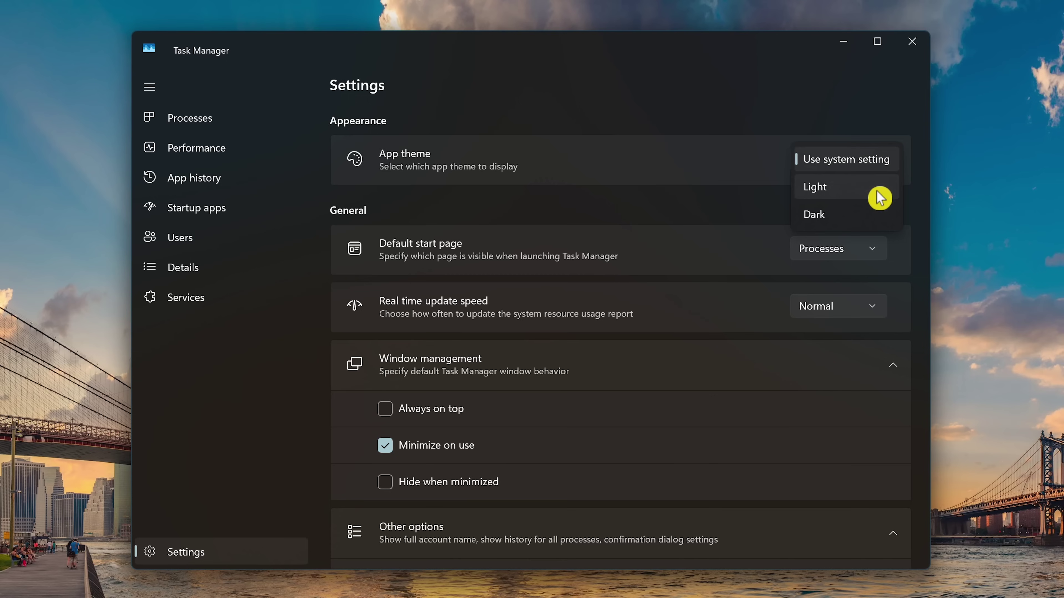
left_click(854, 194)
left_click(854, 171)
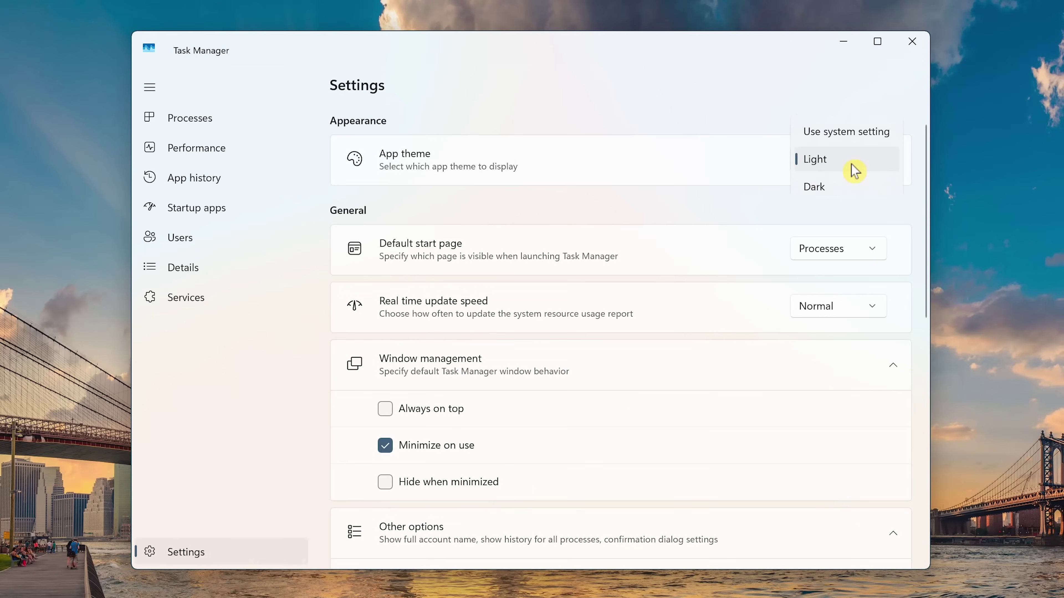
left_click(852, 134)
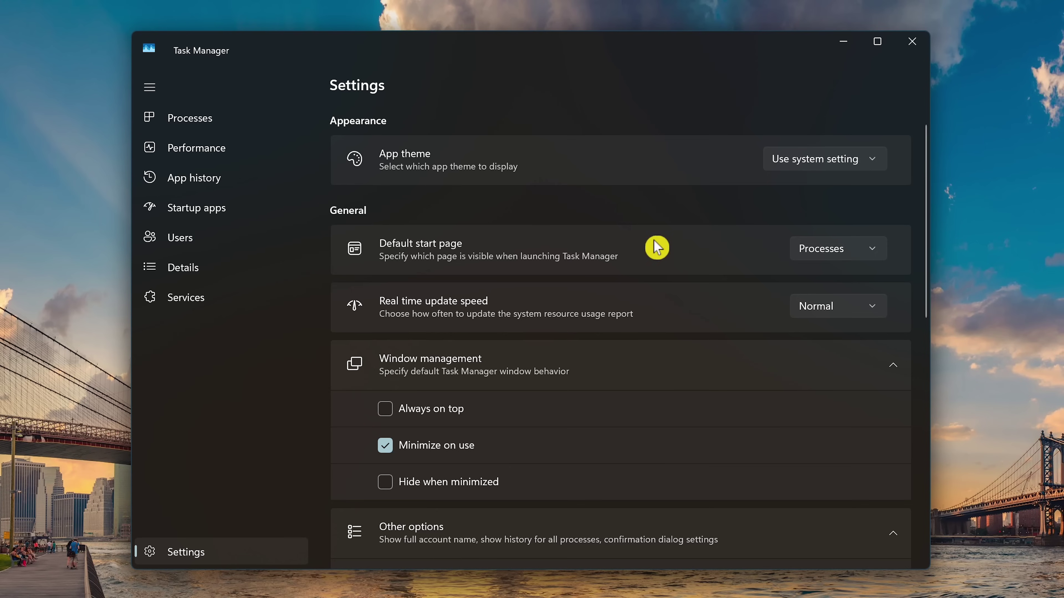
left_click(838, 257)
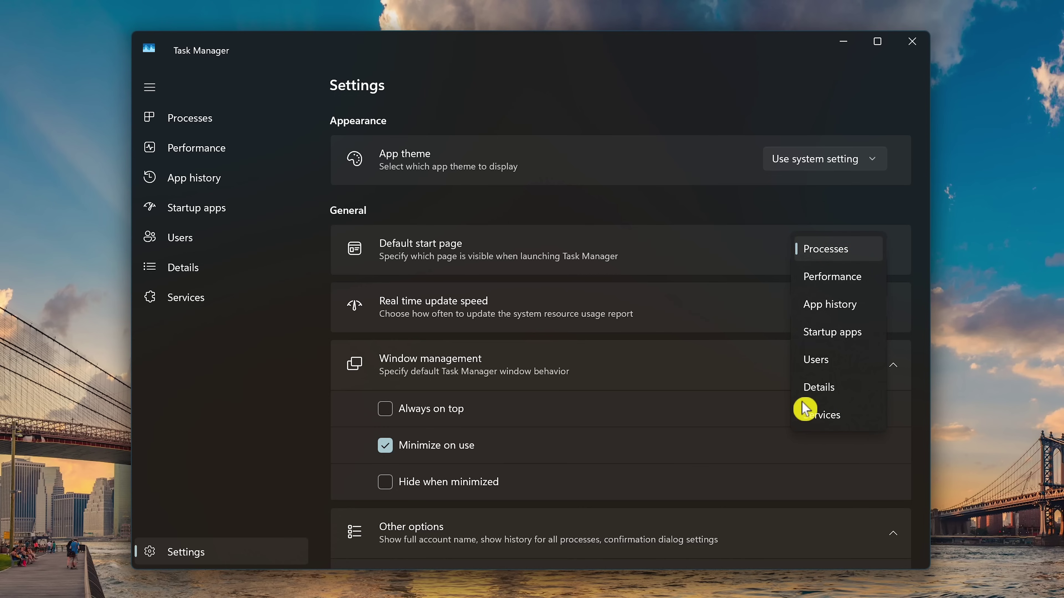
left_click(705, 316)
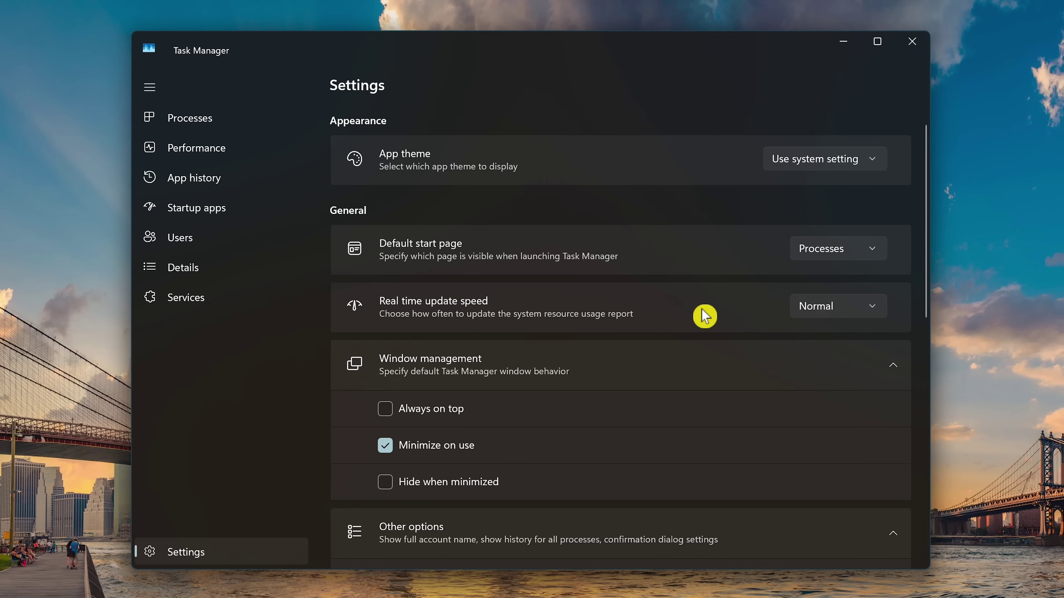
left_click(836, 306)
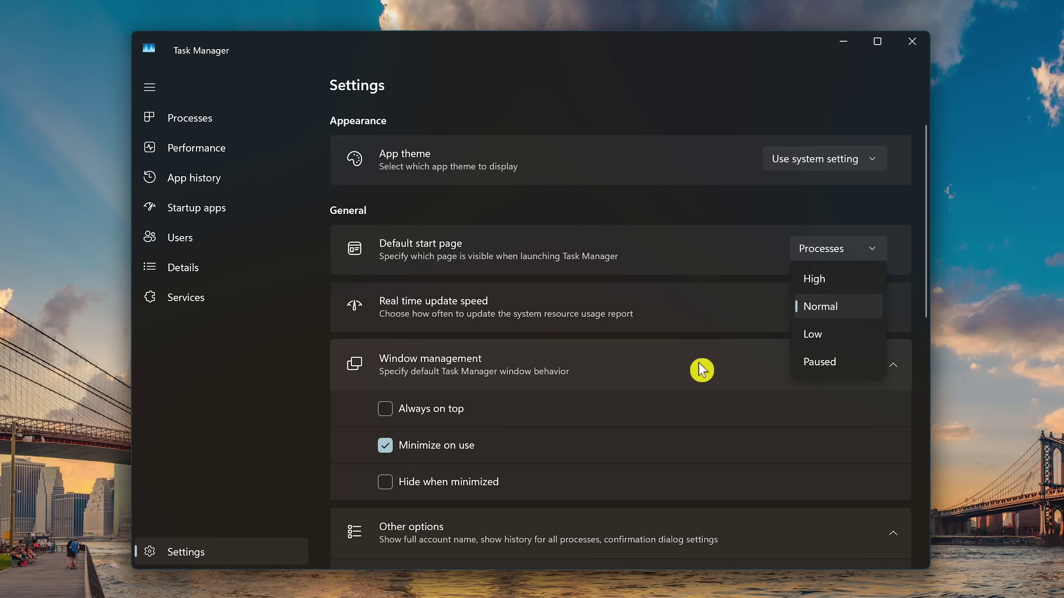
left_click(653, 371)
left_click(653, 371)
left_click(653, 371)
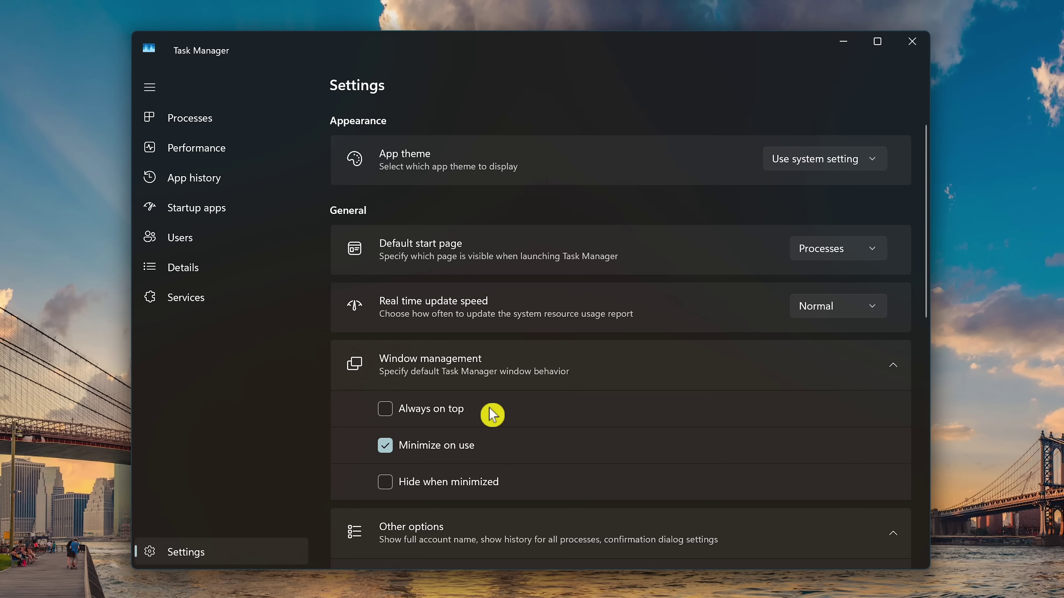
scroll(492, 404, "down", 5)
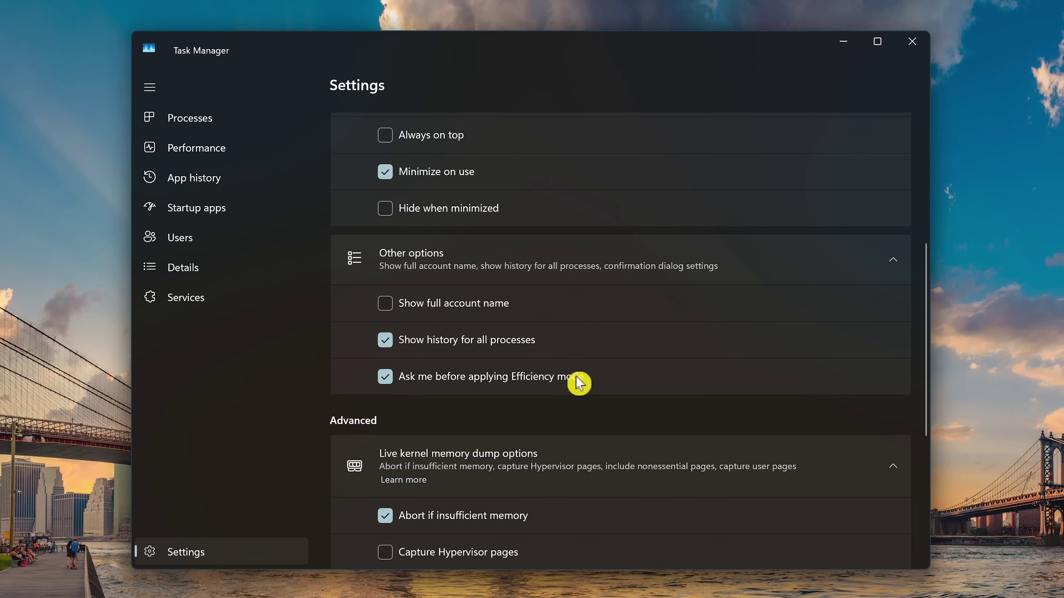
scroll(583, 353, "down", 4)
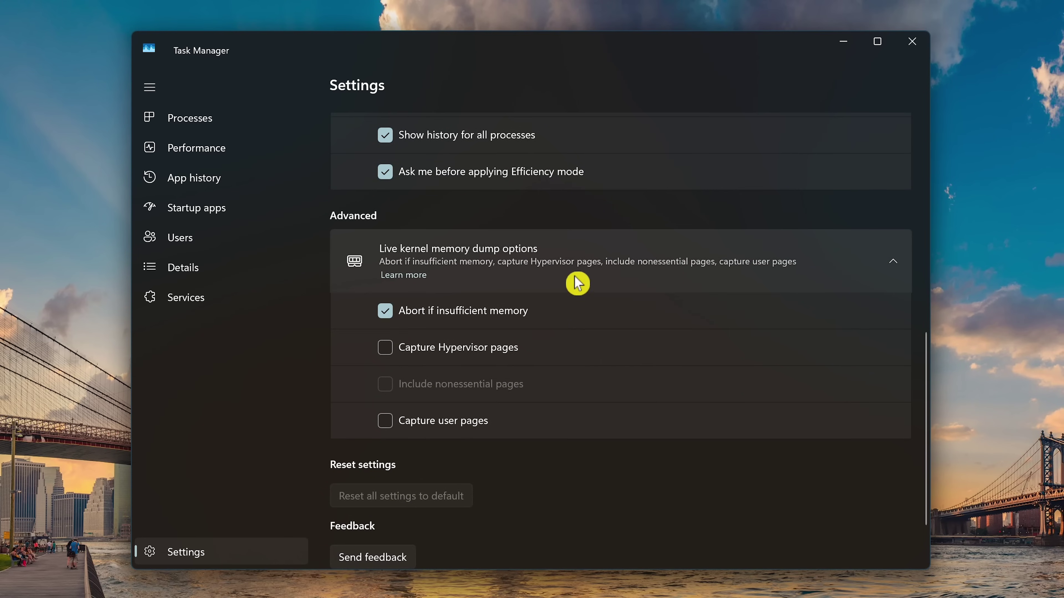